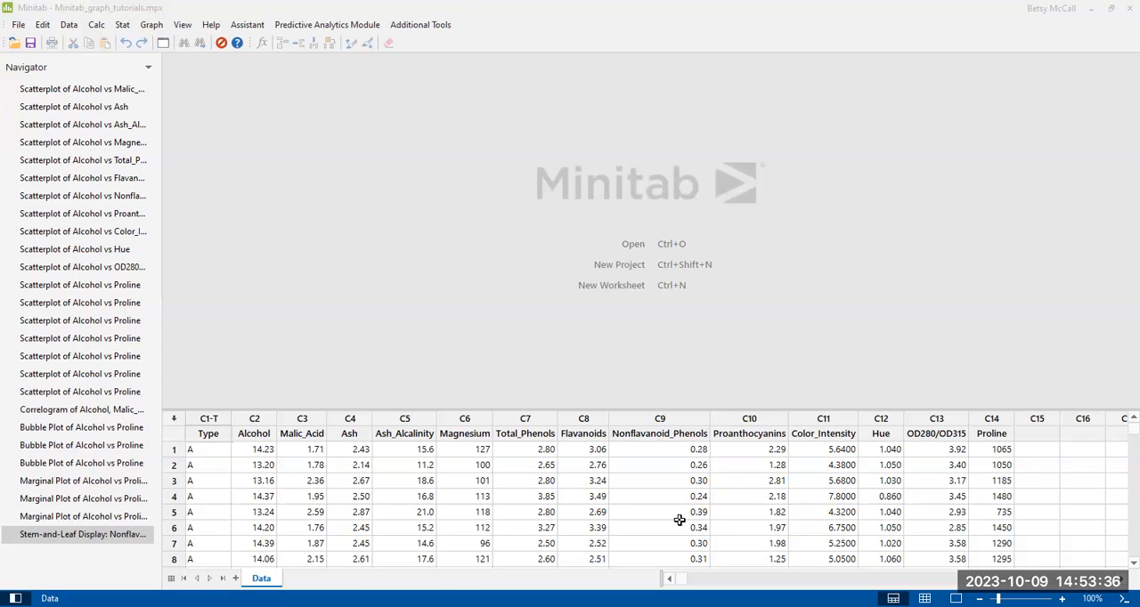
# - Start a Correlogram and add every column from C2 Alcohol through C14 Proline, in worksheet order, as its variables
pyautogui.click(152, 25)
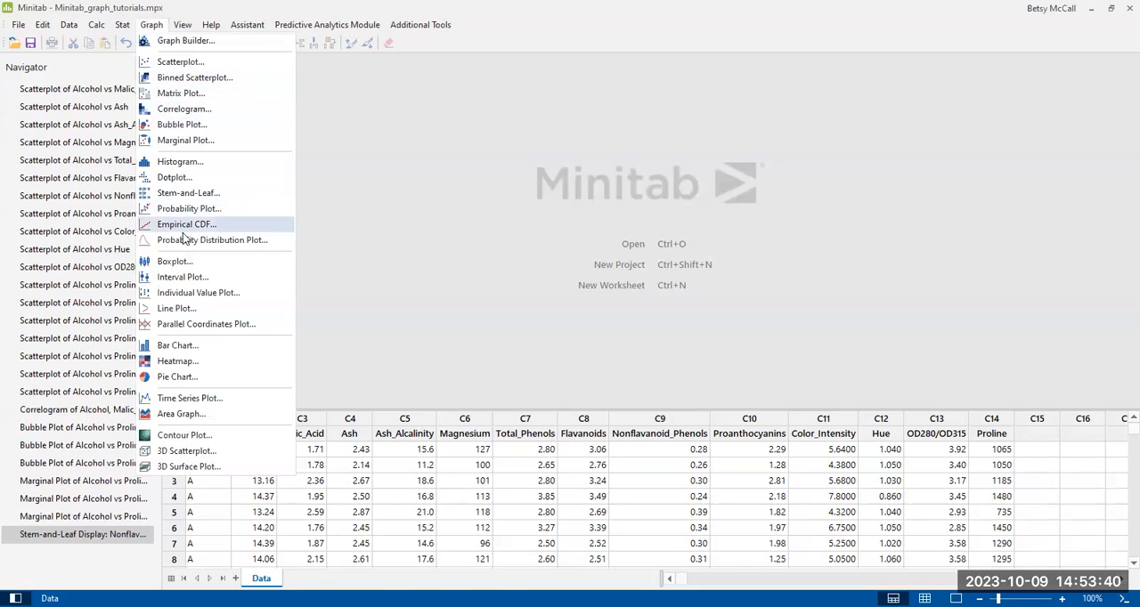
pyautogui.click(175, 110)
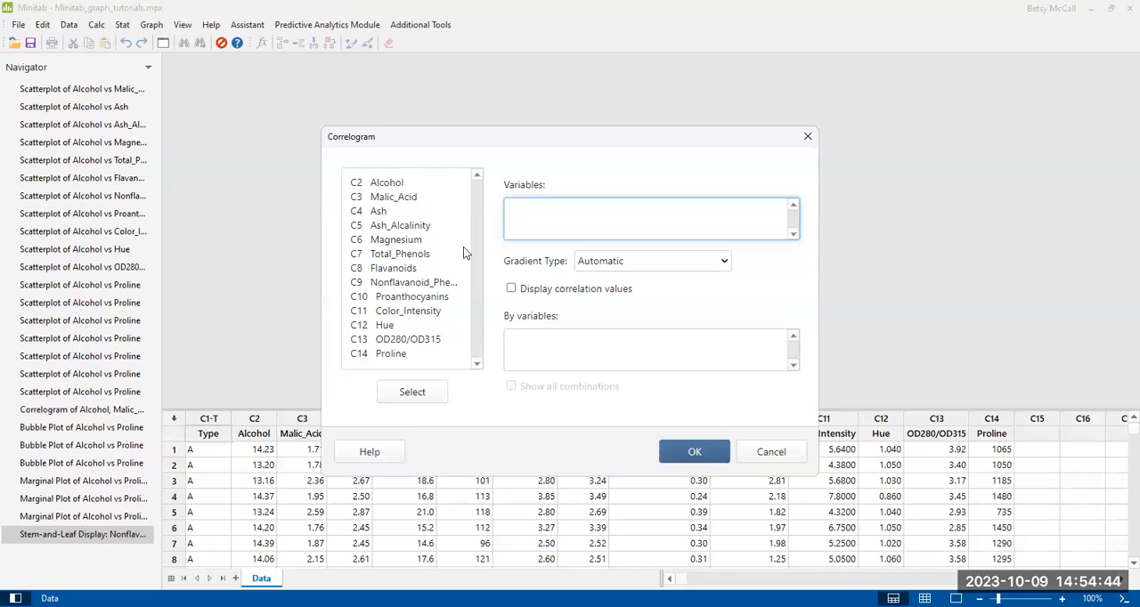
pyautogui.click(378, 182)
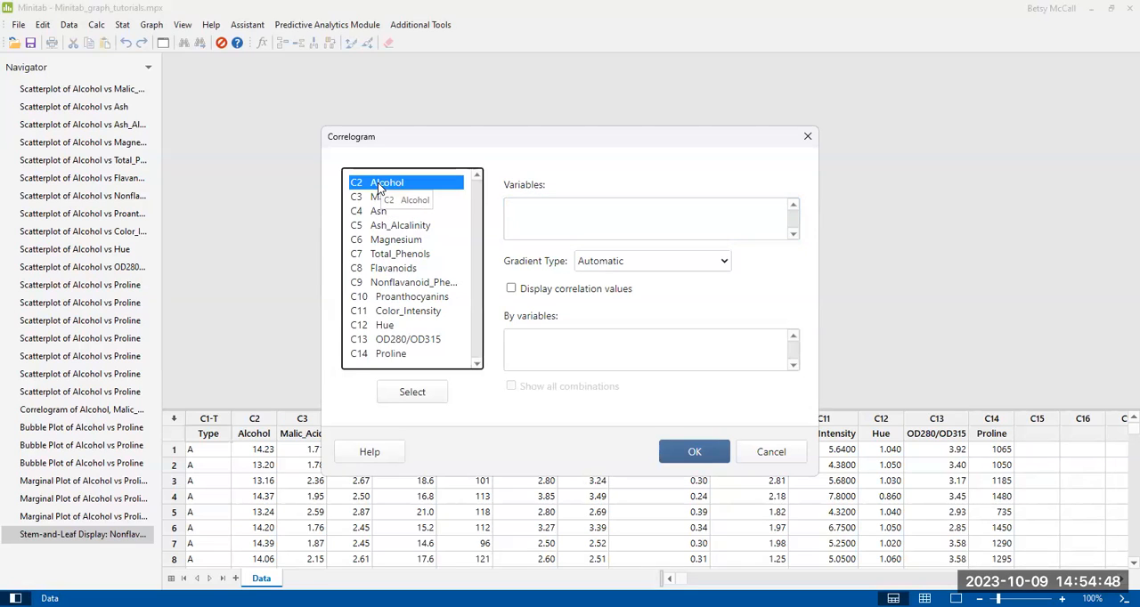
pyautogui.doubleClick(378, 183)
pyautogui.click(375, 198)
pyautogui.doubleClick(375, 198)
pyautogui.click(375, 213)
pyautogui.doubleClick(375, 213)
pyautogui.click(375, 228)
pyautogui.doubleClick(375, 227)
pyautogui.click(375, 241)
pyautogui.doubleClick(375, 243)
pyautogui.click(375, 255)
pyautogui.doubleClick(375, 256)
pyautogui.click(376, 270)
pyautogui.doubleClick(377, 270)
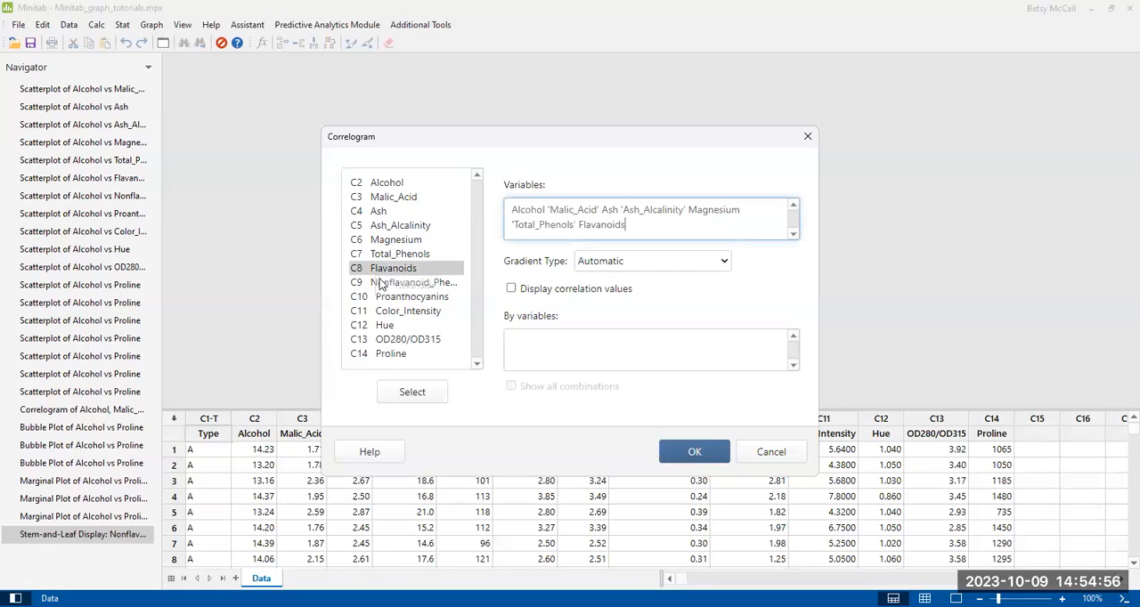
pyautogui.click(379, 283)
pyautogui.doubleClick(379, 283)
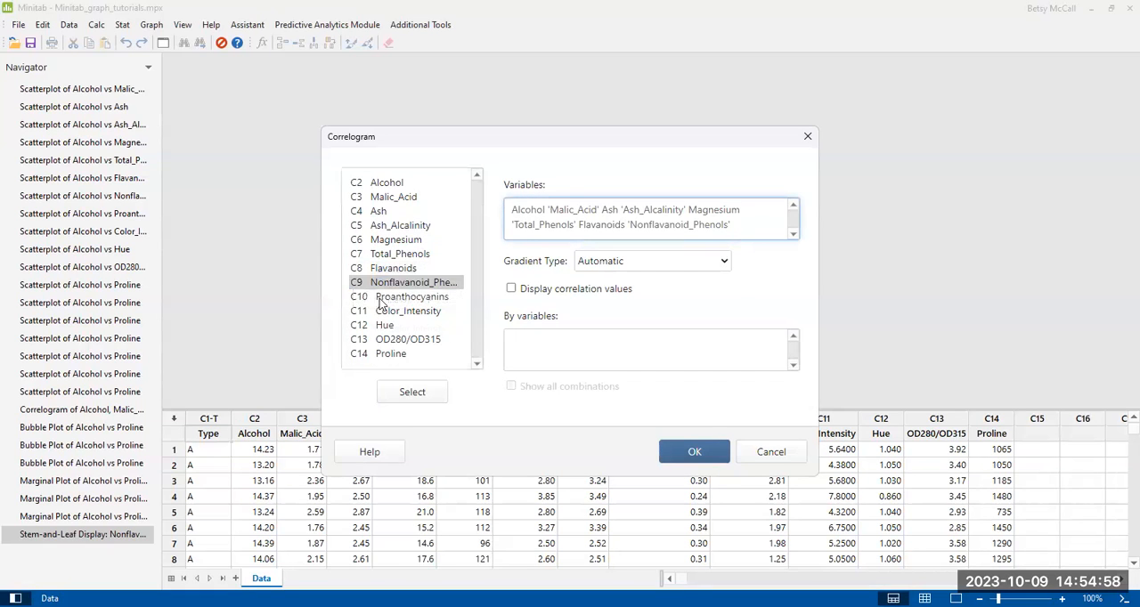
pyautogui.click(378, 298)
pyautogui.doubleClick(378, 298)
pyautogui.click(378, 309)
pyautogui.doubleClick(377, 308)
pyautogui.click(377, 325)
pyautogui.doubleClick(378, 325)
pyautogui.click(382, 341)
pyautogui.doubleClick(381, 341)
pyautogui.click(374, 354)
pyautogui.doubleClick(374, 355)
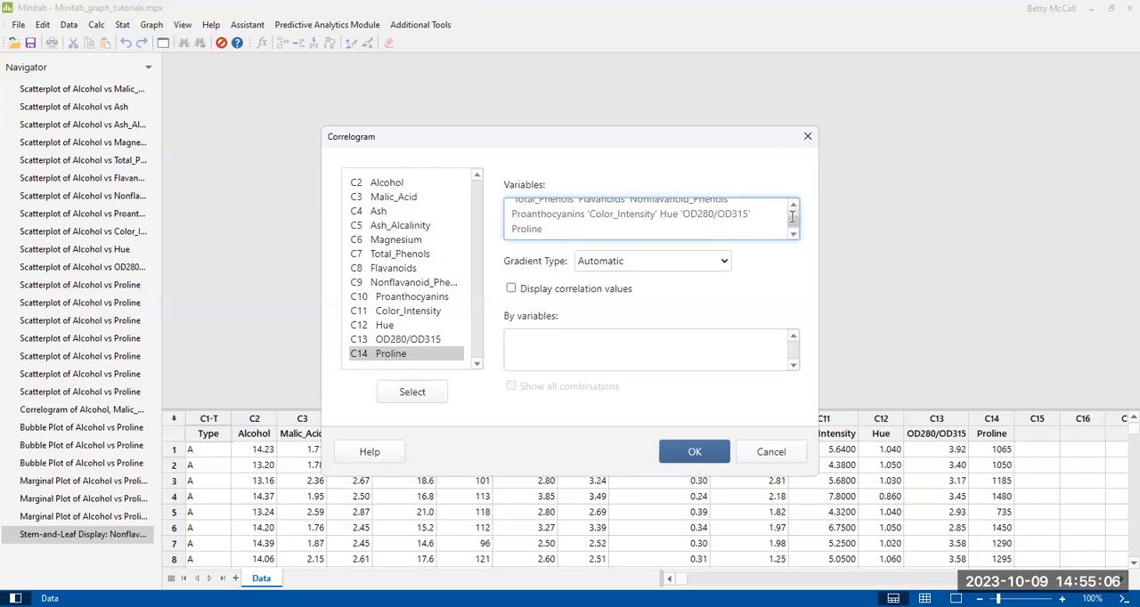
# - Keep the gradient type Automatic, enable the display of correlation values, and generate the correlogram
pyautogui.click(724, 266)
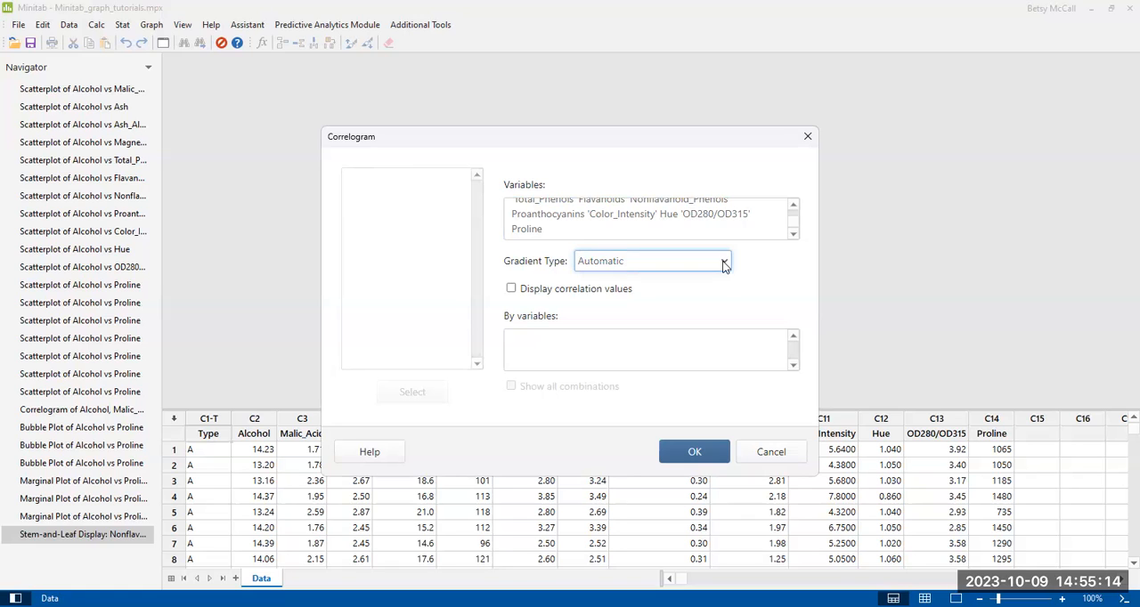
pyautogui.click(511, 291)
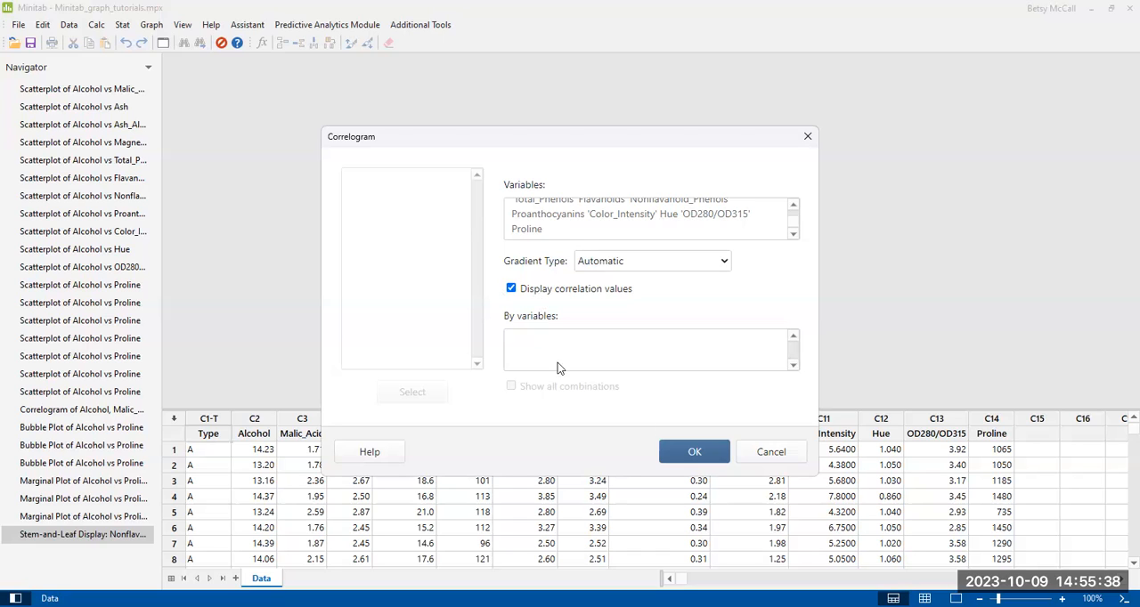
pyautogui.click(679, 454)
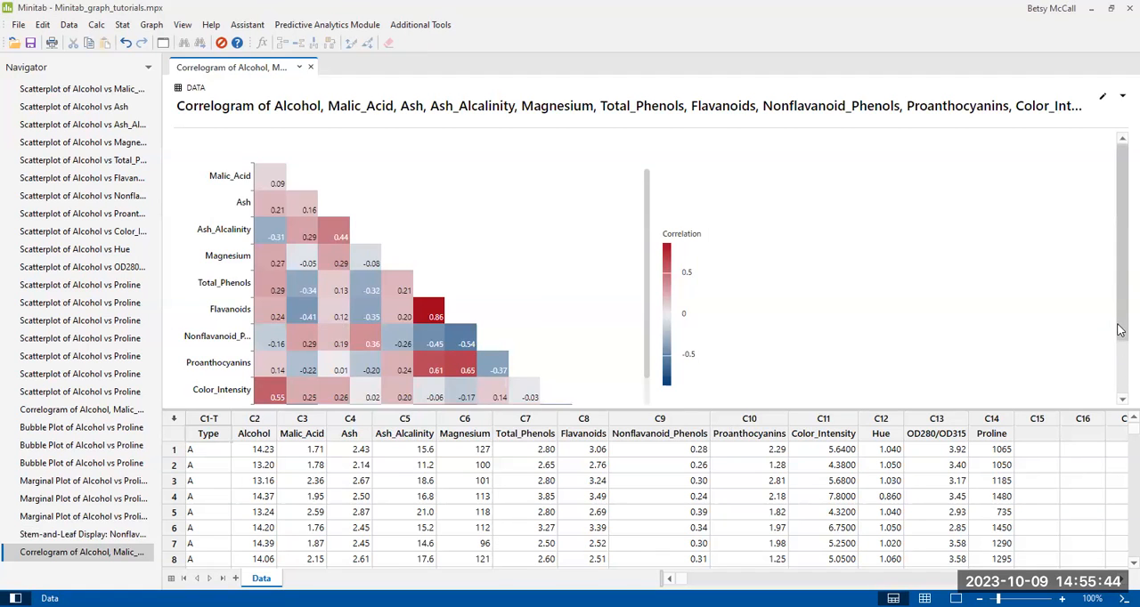
# - Examine the whole correlogram down to the Proline row, inspecting the correlations of individual variable pairs and the variable labels
pyautogui.scroll(-1, 1121, 327)
pyautogui.moveTo(285, 189)
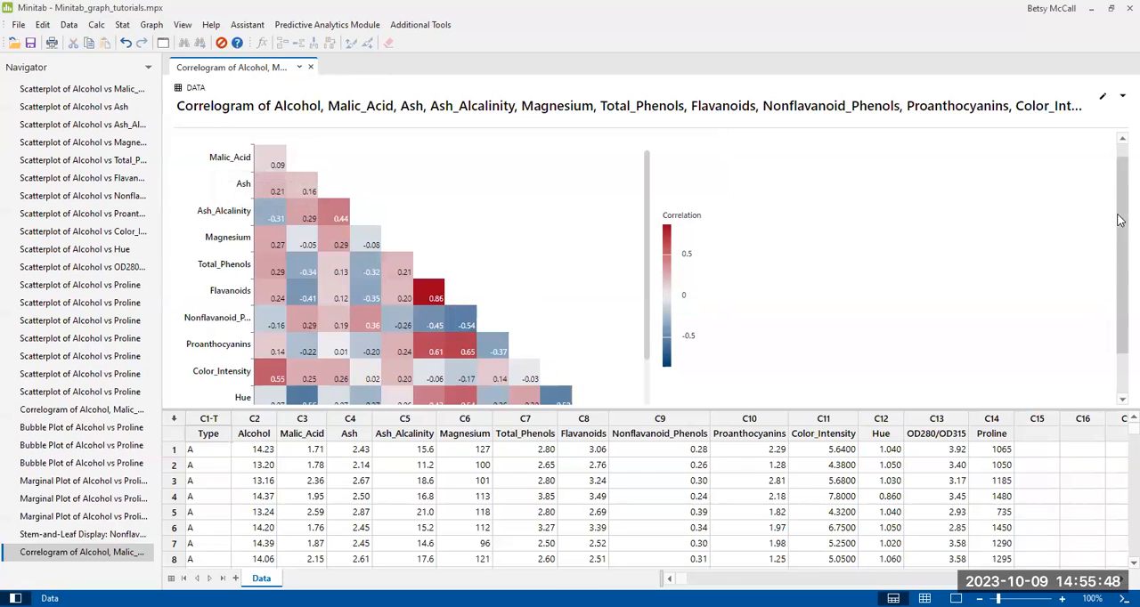
pyautogui.scroll(-3, 1121, 239)
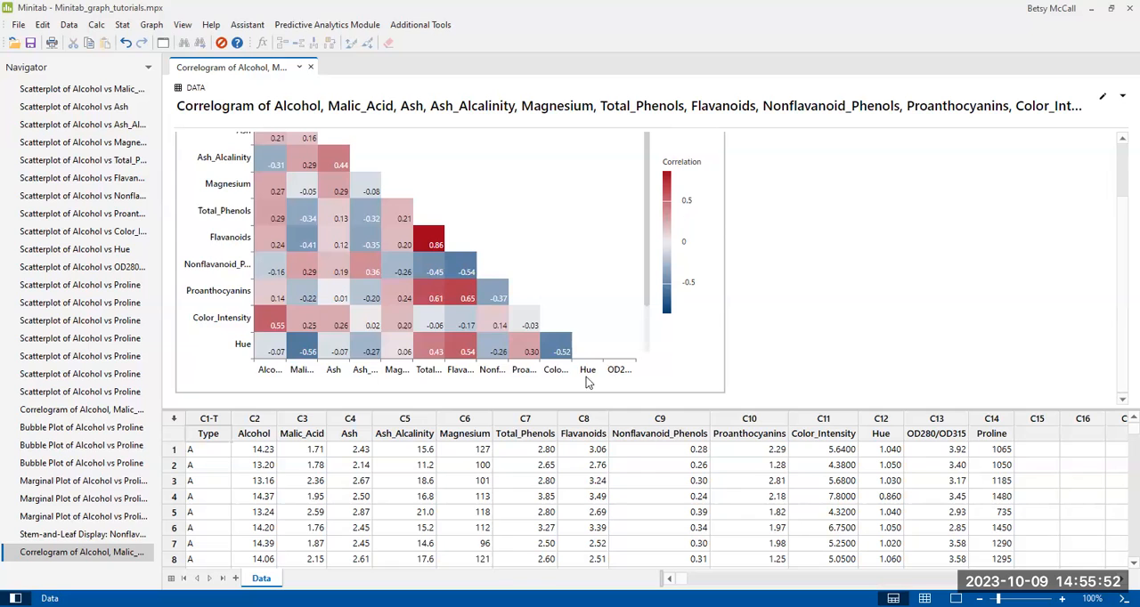
pyautogui.scroll(-1, 649, 323)
pyautogui.scroll(-2, 649, 323)
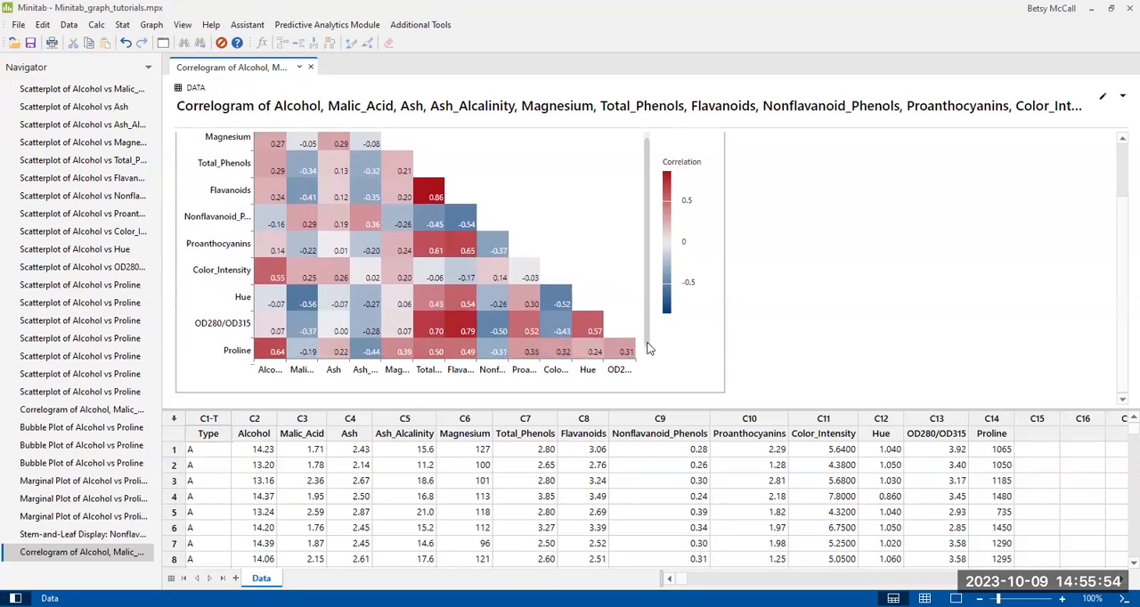
pyautogui.moveTo(276, 356)
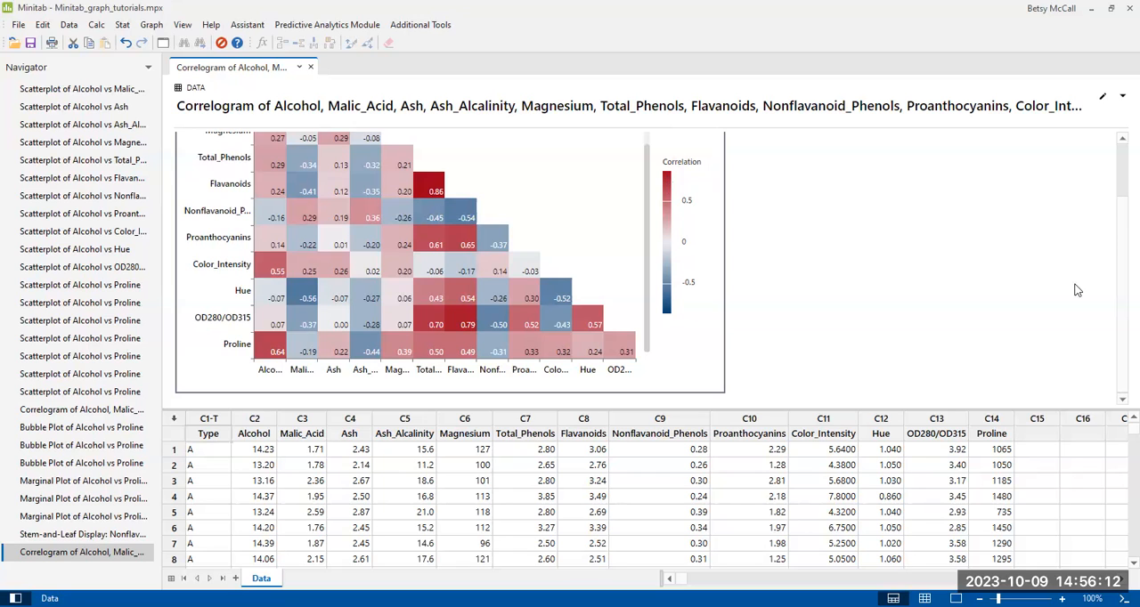
pyautogui.scroll(-3, 1120, 189)
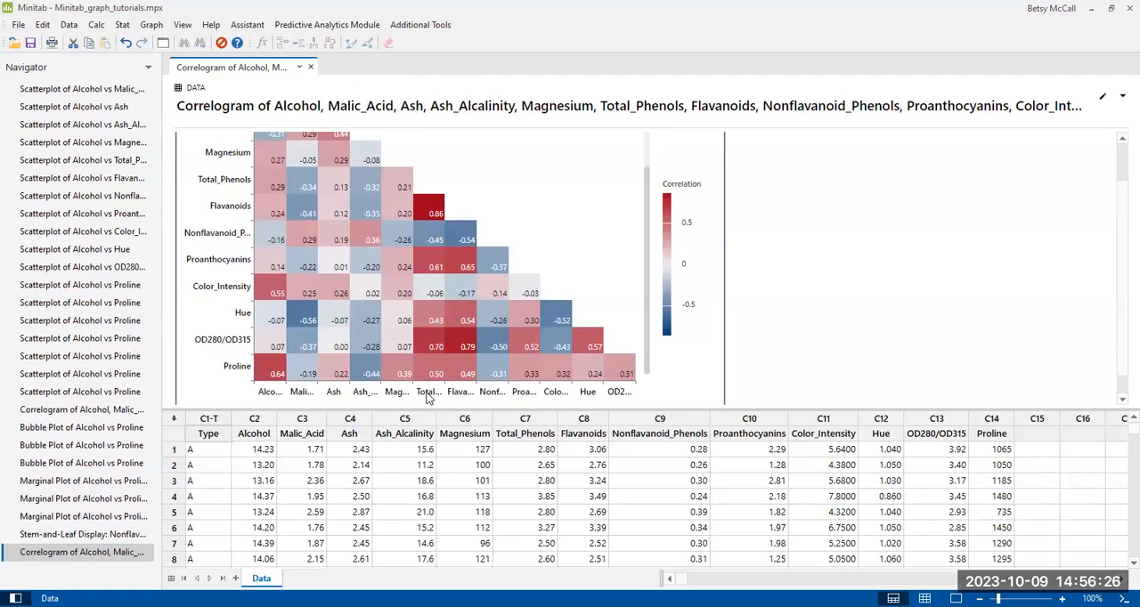
pyautogui.moveTo(321, 354)
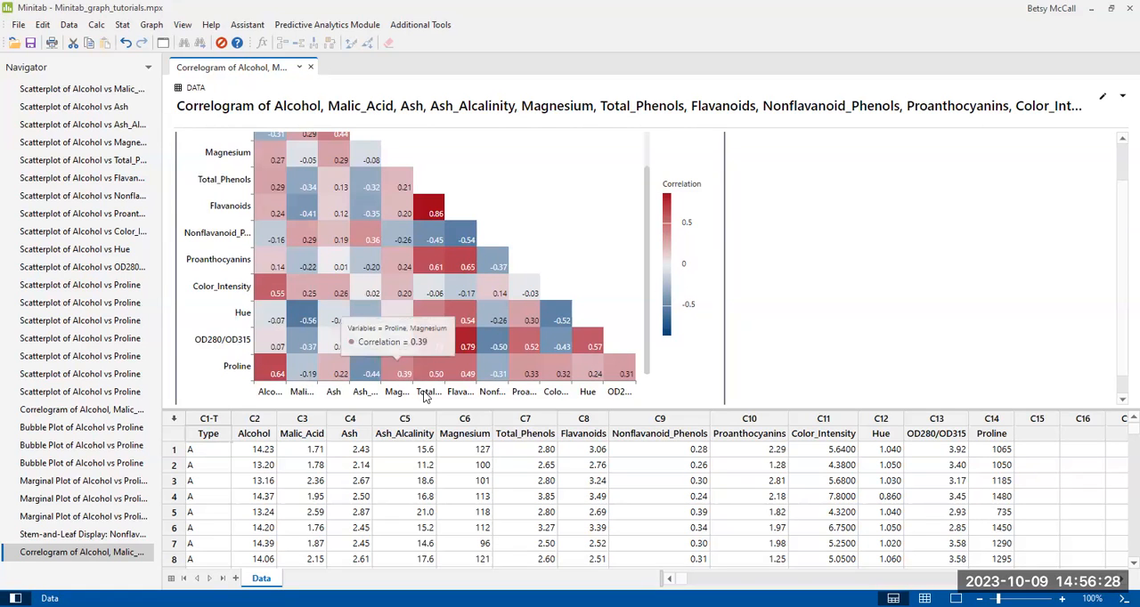
pyautogui.moveTo(436, 230)
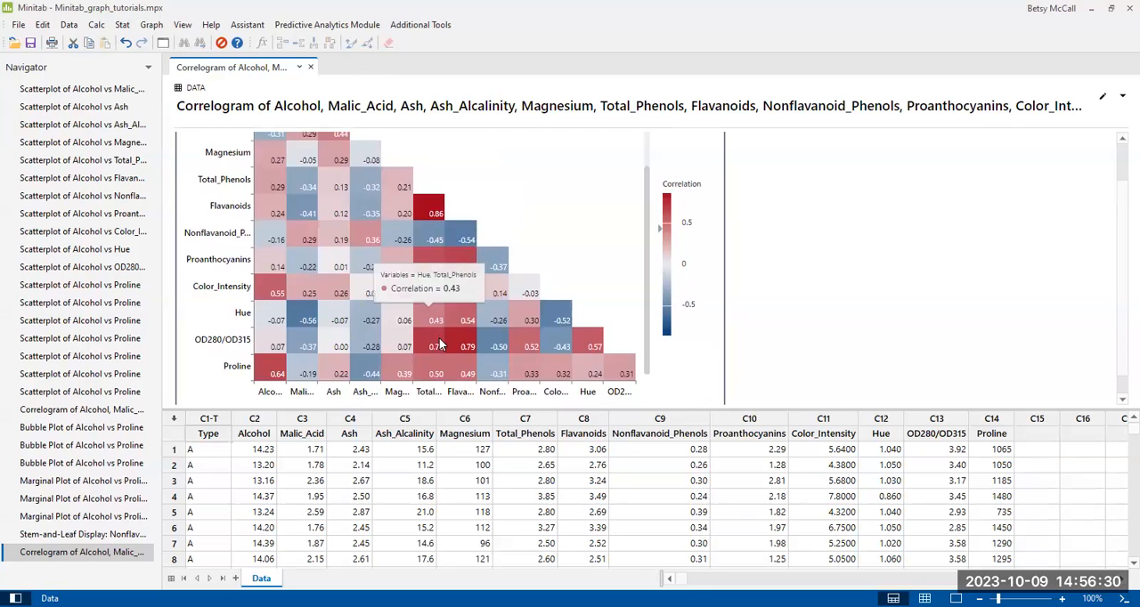
pyautogui.moveTo(477, 338)
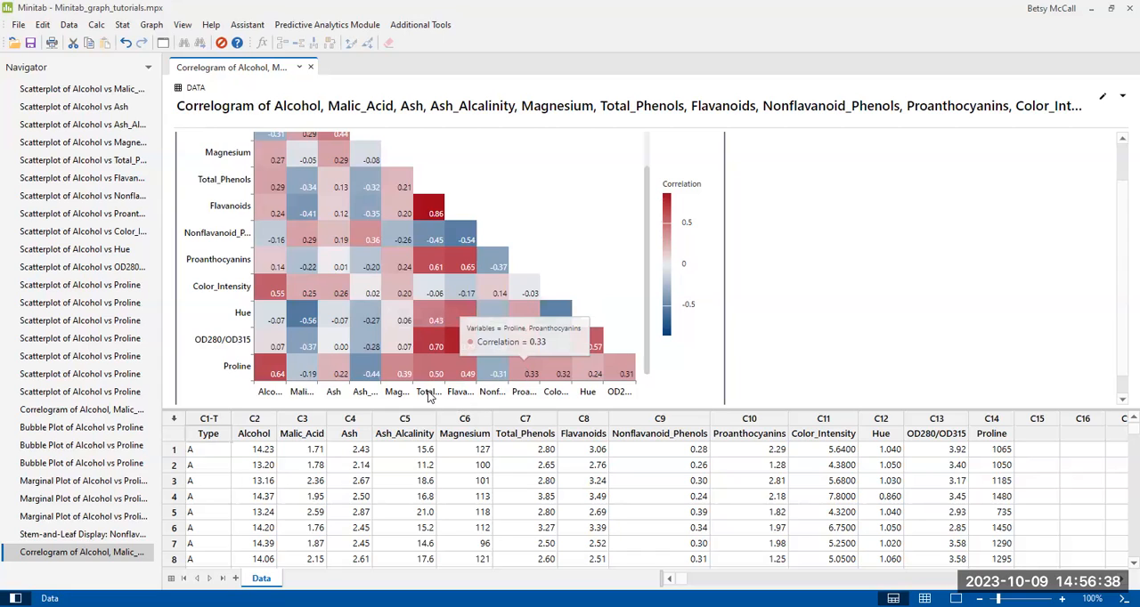
pyautogui.moveTo(262, 208)
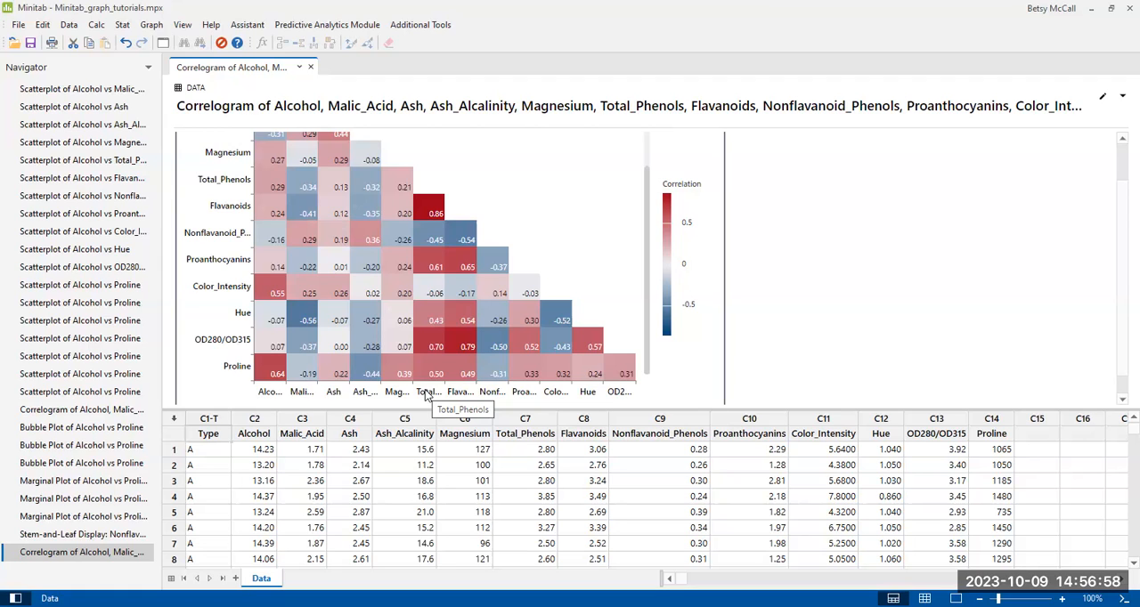
pyautogui.moveTo(631, 374)
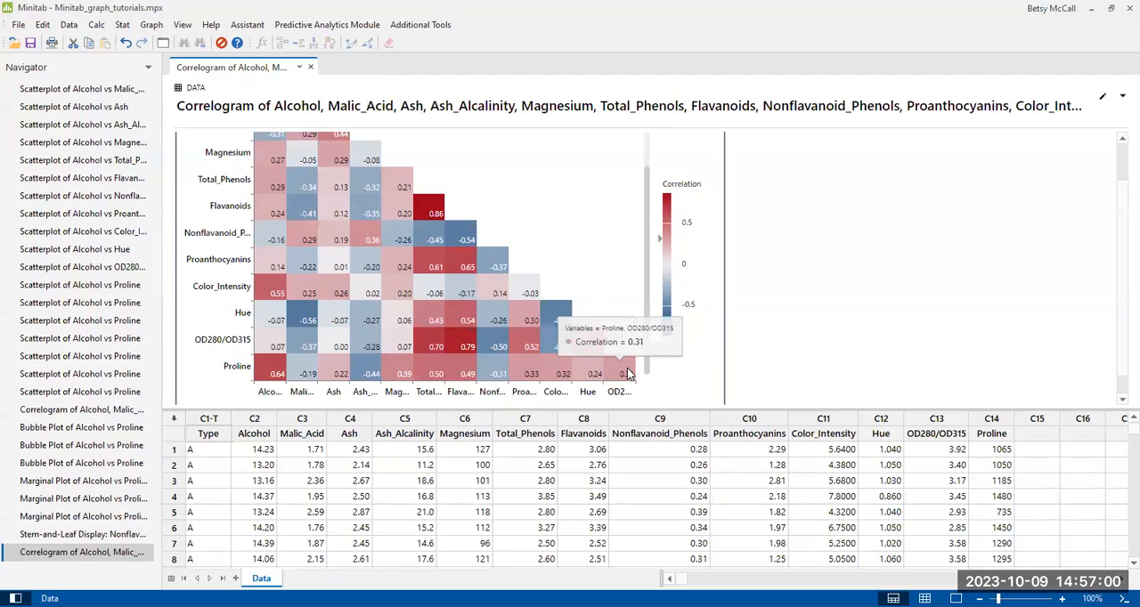